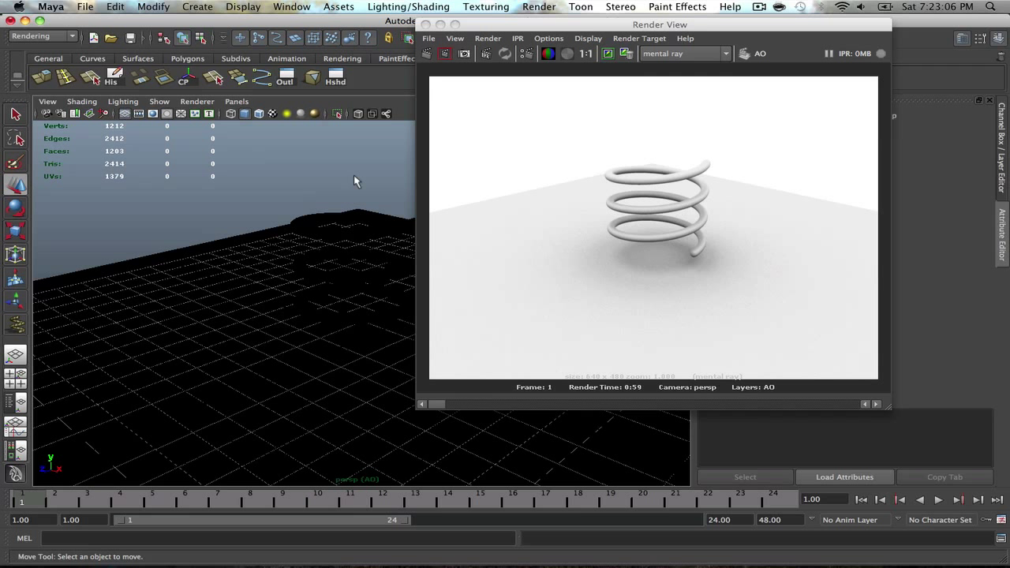
# Undo the cleared selection and drag the Render View aside to reveal the Attribute Editor
pyautogui.press('z')
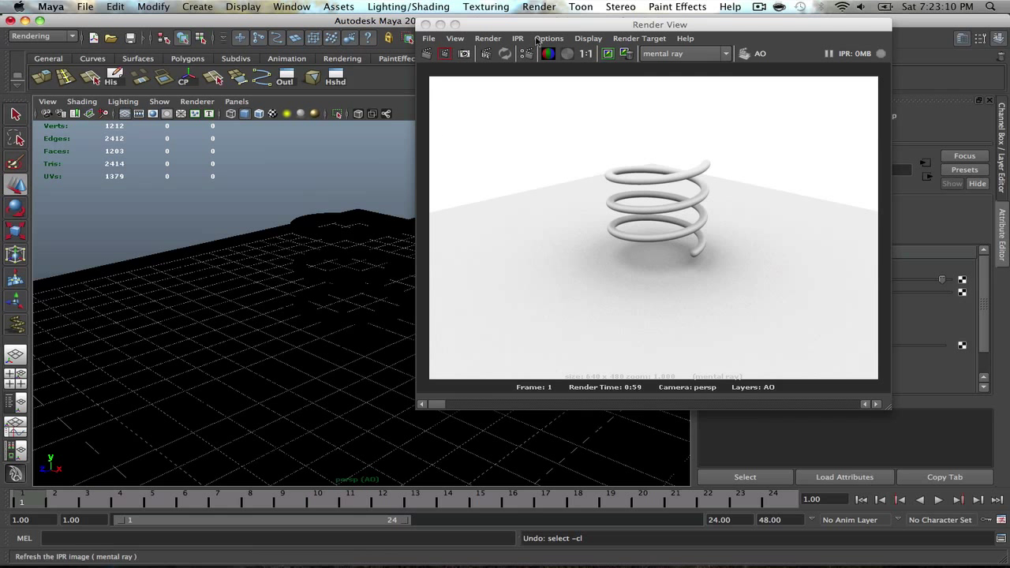
pyautogui.moveTo(546, 27); pyautogui.dragTo(620, 27)
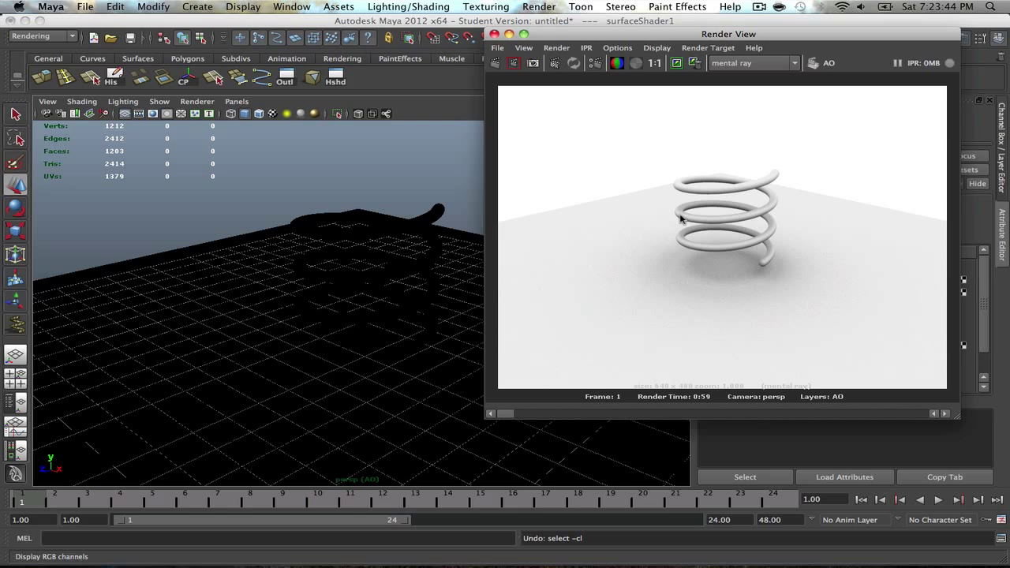
pyautogui.moveTo(682, 39)
pyautogui.mouseDown()
pyautogui.moveTo(517, 63)
pyautogui.moveTo(521, 85)
pyautogui.moveTo(688, 78)
pyautogui.moveTo(683, 56)
pyautogui.mouseUp()
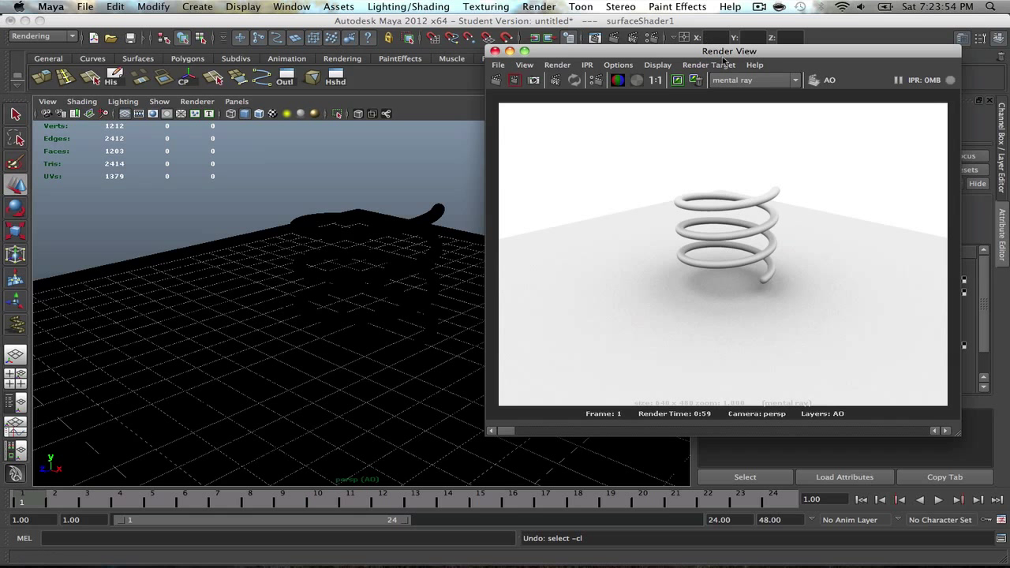
pyautogui.moveTo(723, 57)
pyautogui.mouseDown()
pyautogui.moveTo(313, 30)
pyautogui.moveTo(461, 49)
pyautogui.moveTo(735, 53)
pyautogui.mouseUp()
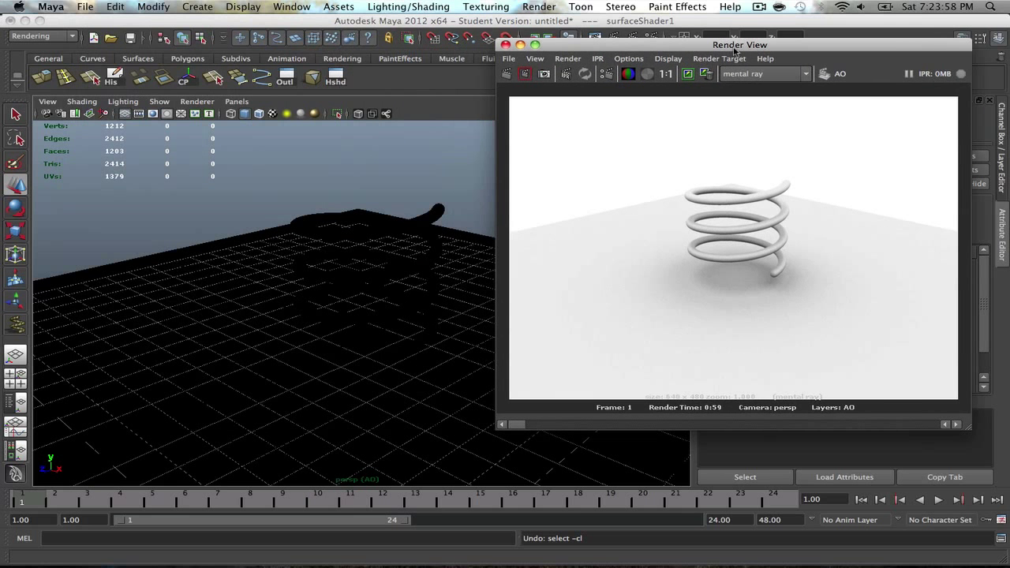
# Close Render View and graph mib_amb_occlusion's connections to surfaceShader1 and set1 in Hypershade
pyautogui.click(506, 45)
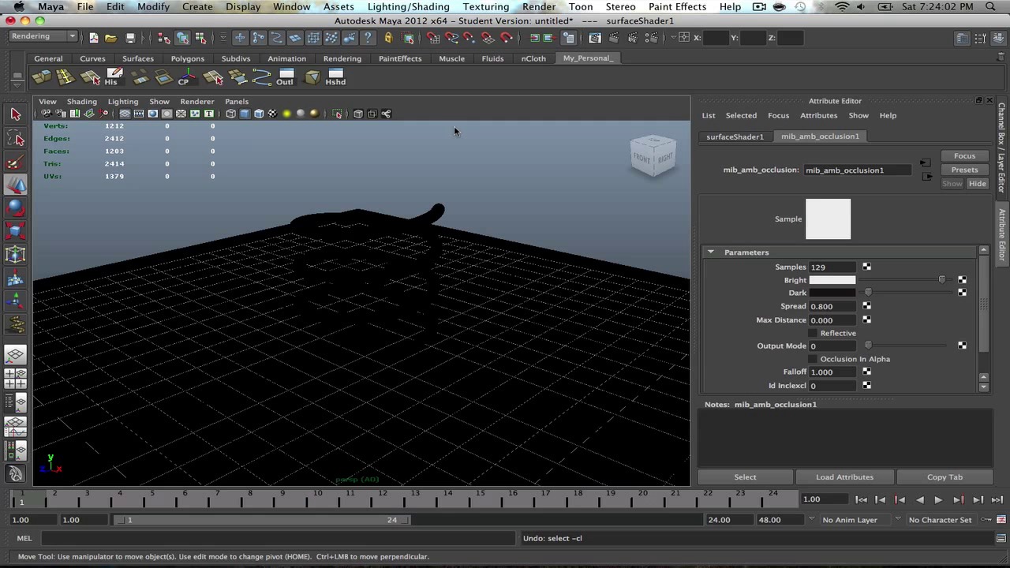
pyautogui.click(336, 80)
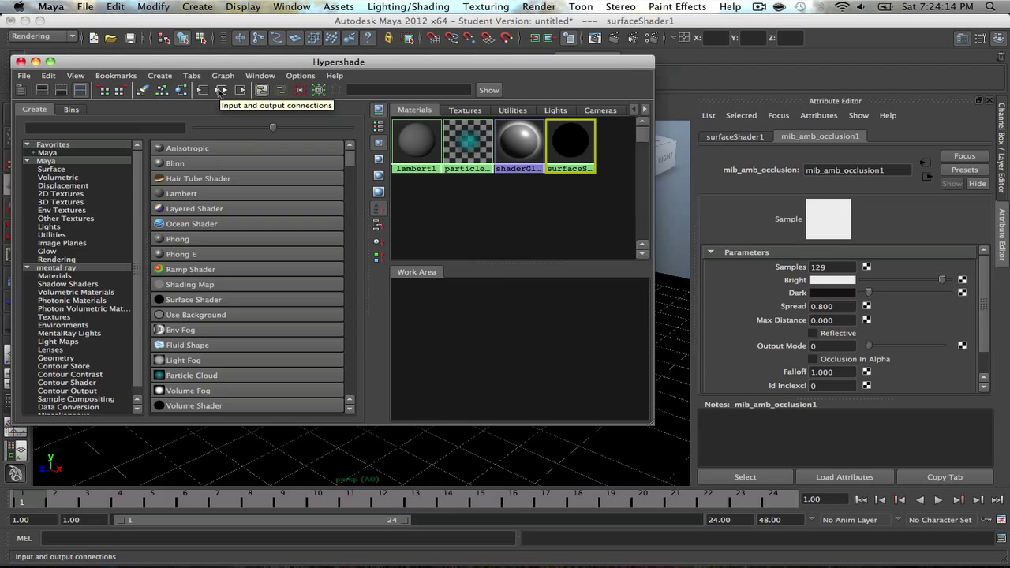
pyautogui.click(221, 90)
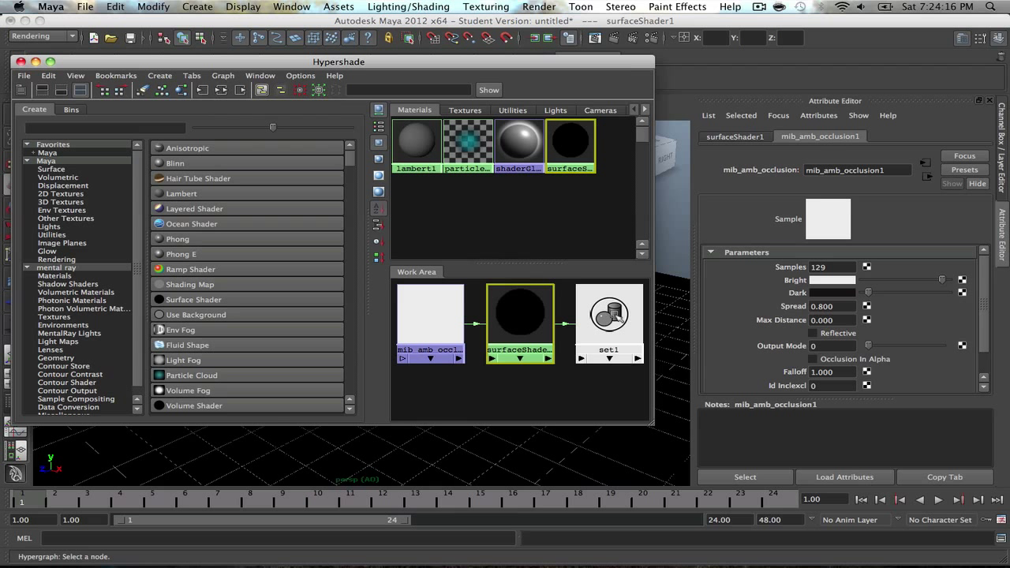
# Enable contour rendering on the set1 shading group with a contour width of 0.4
pyautogui.click(616, 315)
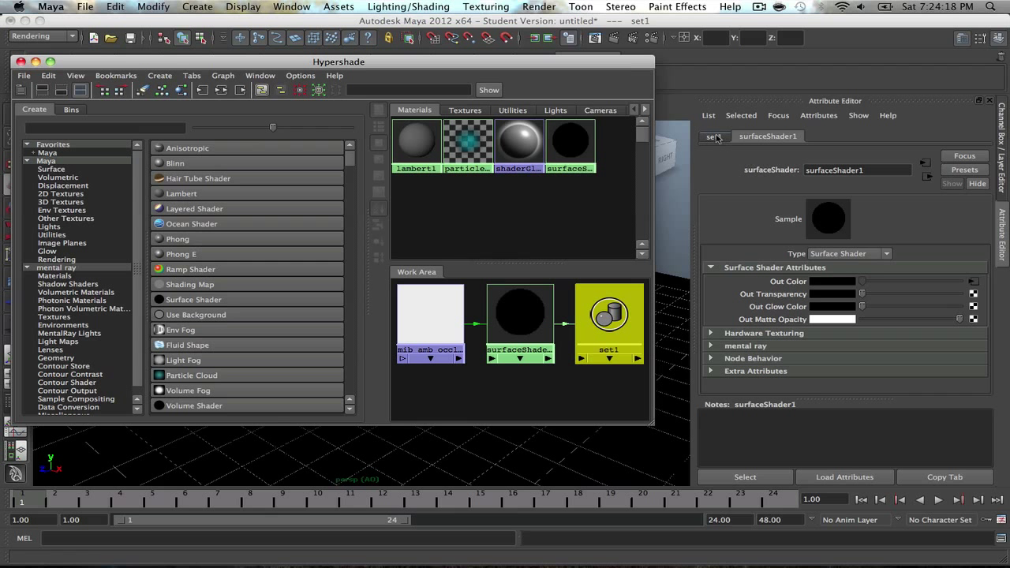
pyautogui.click(714, 136)
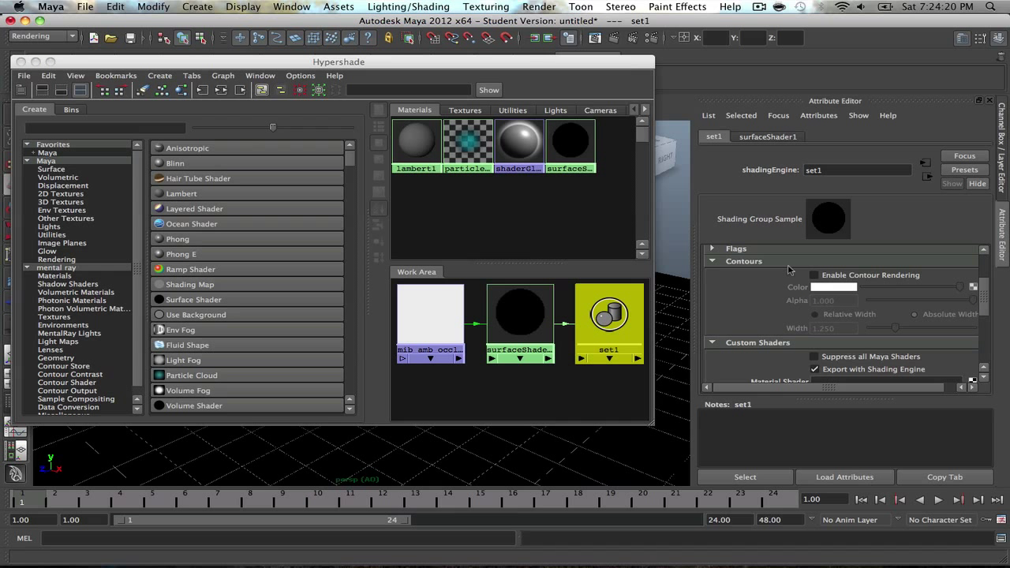
pyautogui.click(844, 277)
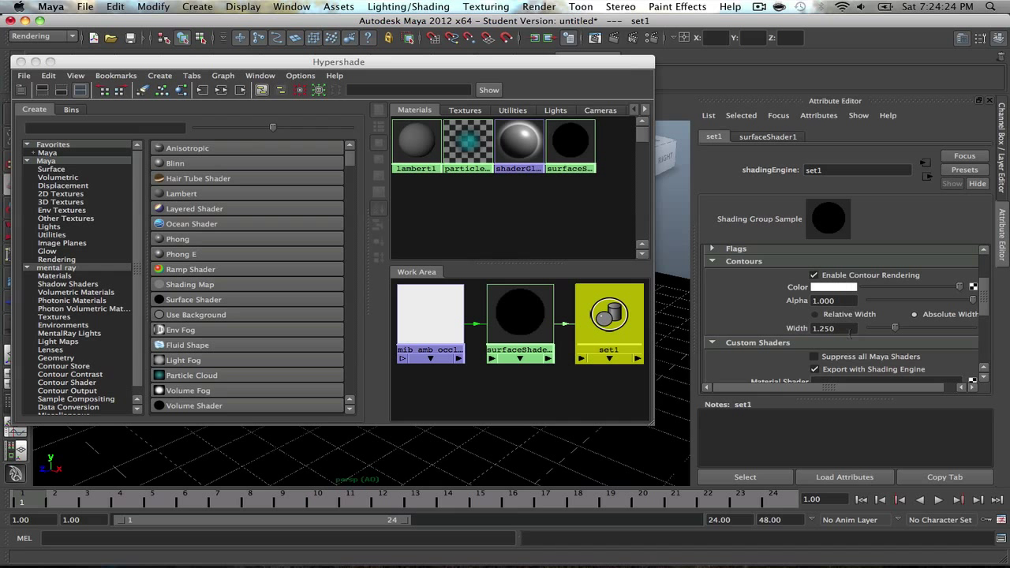
pyautogui.click(851, 330)
pyautogui.press('BackSpace')
pyautogui.write('0.4')
pyautogui.press('Return')
# Close Hypershade and change set1's contour colour from white to black
pyautogui.moveTo(385, 66); pyautogui.dragTo(477, 57)
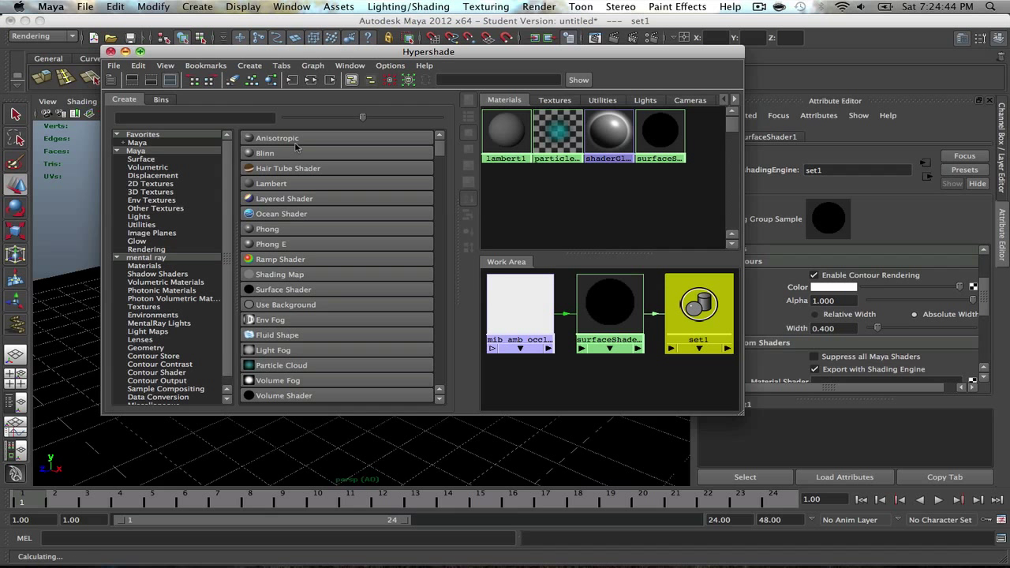
pyautogui.press('super+w')
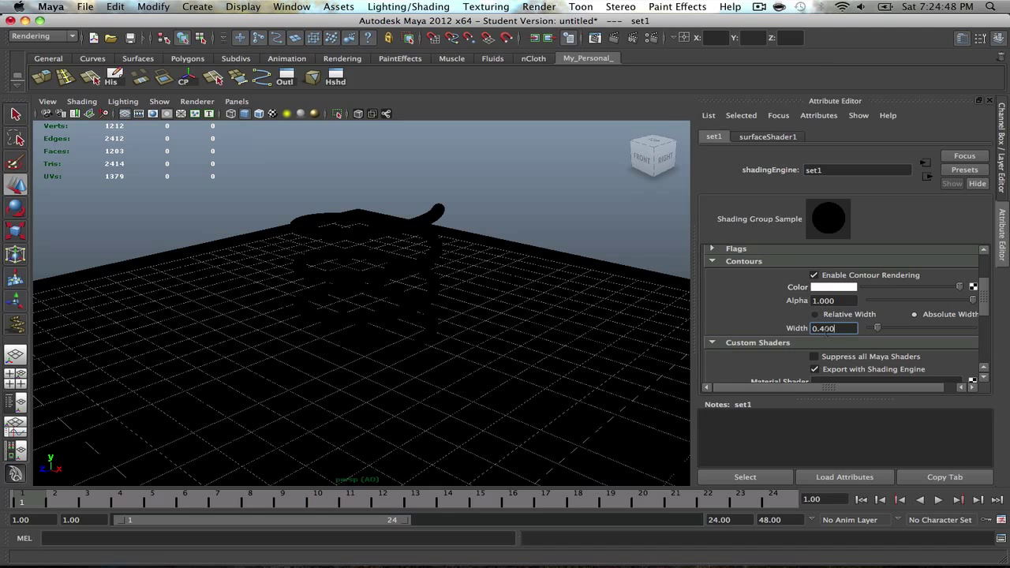
pyautogui.moveTo(881, 293); pyautogui.dragTo(812, 289)
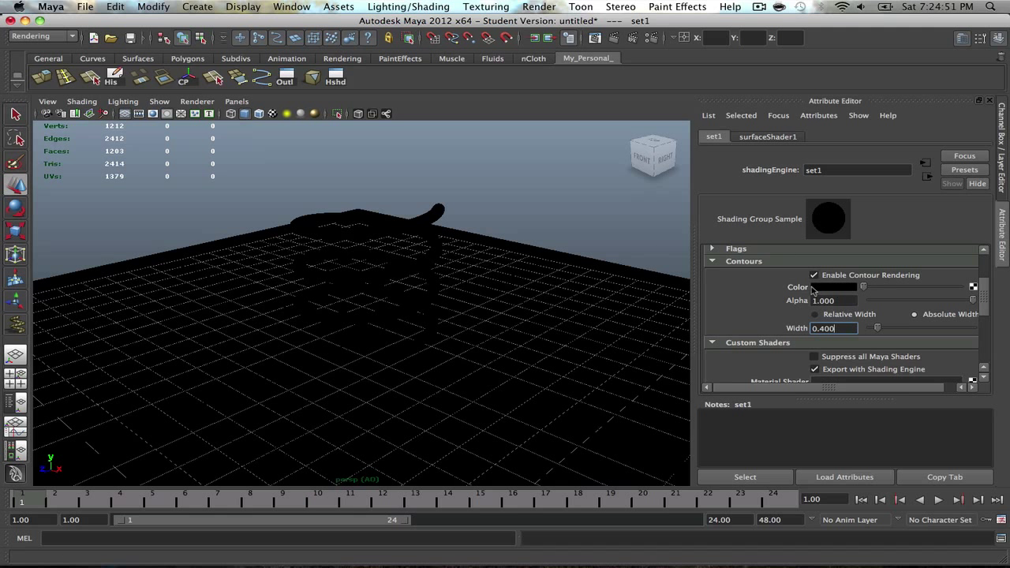
# Open Render Settings and review the ambient occlusion settings
pyautogui.click(657, 40)
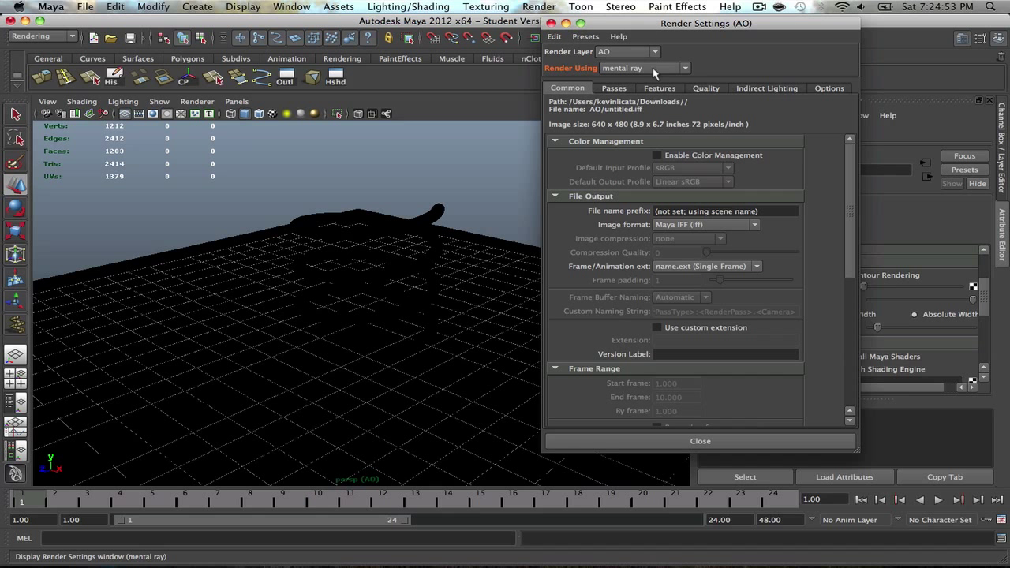
pyautogui.click(769, 88)
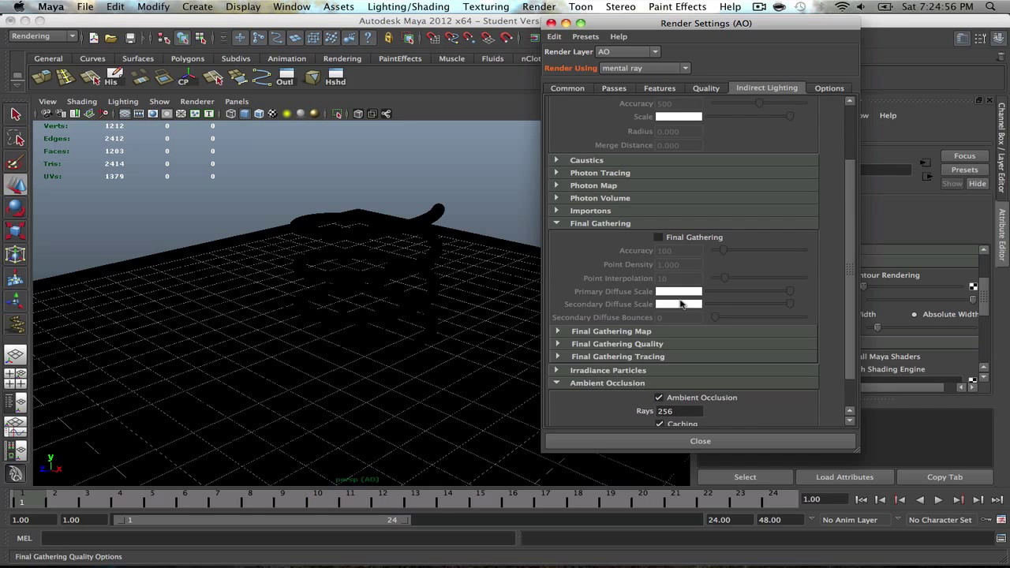
pyautogui.scroll(5, 680, 304)
pyautogui.scroll(-6, 676, 304)
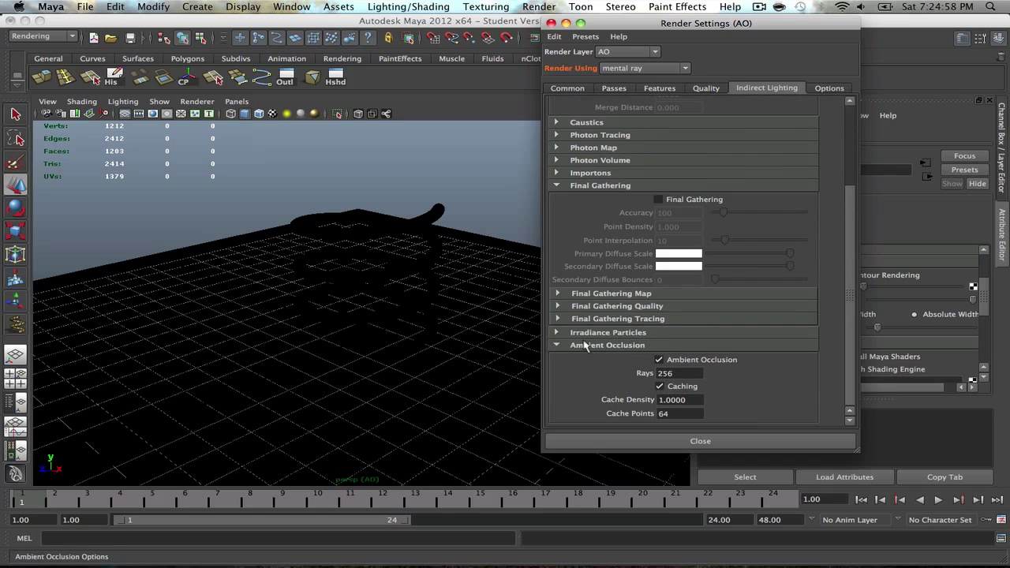
pyautogui.scroll(5, 592, 343)
# Under Features > Contours, enable contour rendering with Over-Sample 3, then close Render Settings
pyautogui.click(650, 88)
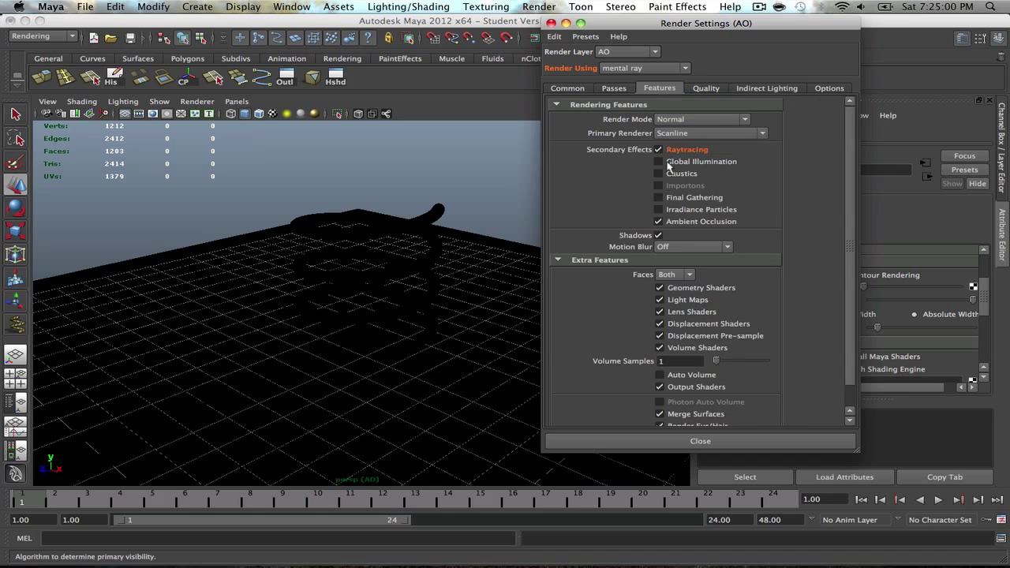
pyautogui.scroll(-2, 600, 355)
pyautogui.click(586, 416)
pyautogui.scroll(-10, 586, 395)
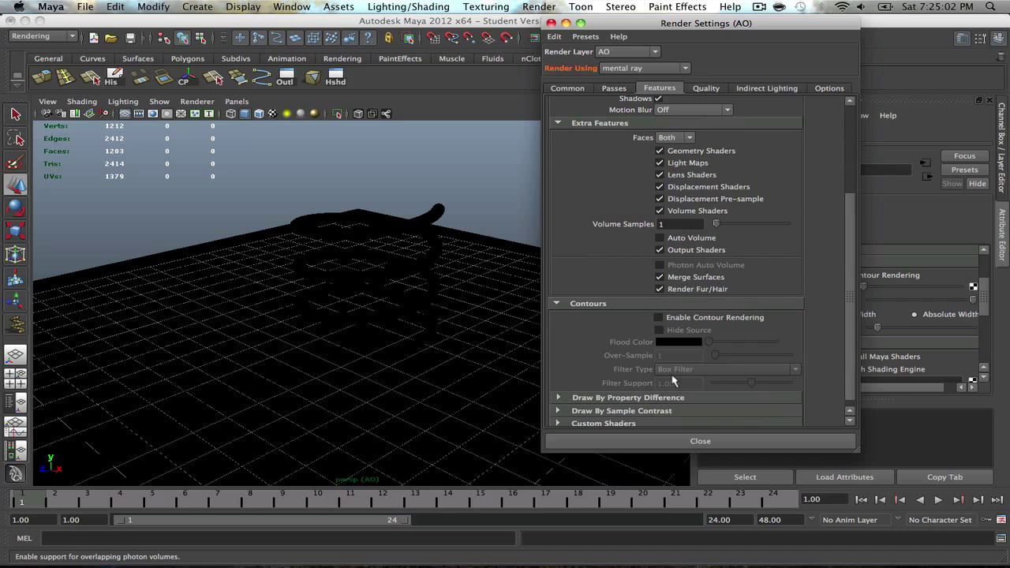
pyautogui.click(694, 310)
pyautogui.doubleClick(681, 347)
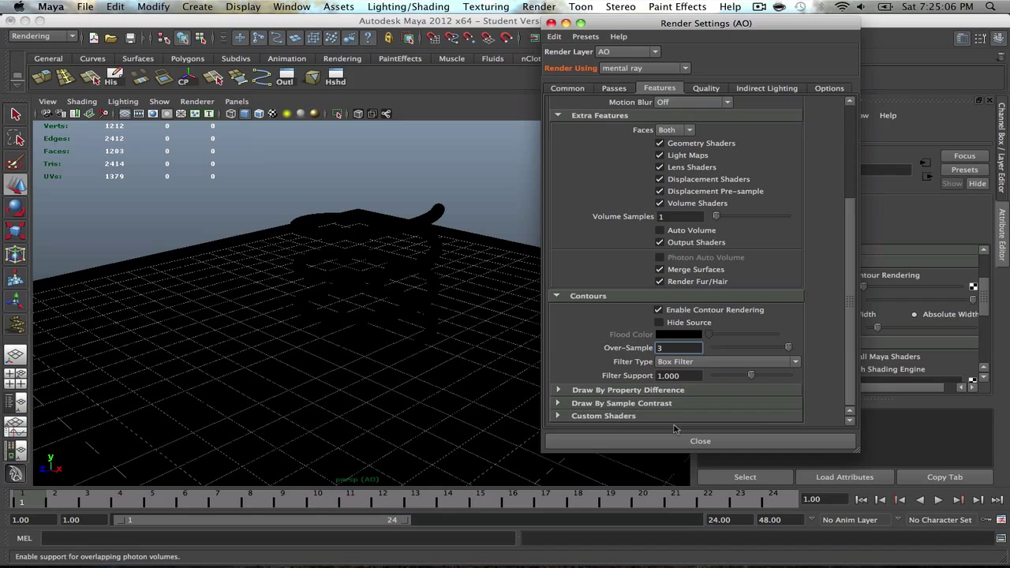
pyautogui.click(665, 390)
pyautogui.scroll(-2, 667, 370)
pyautogui.scroll(-3, 667, 363)
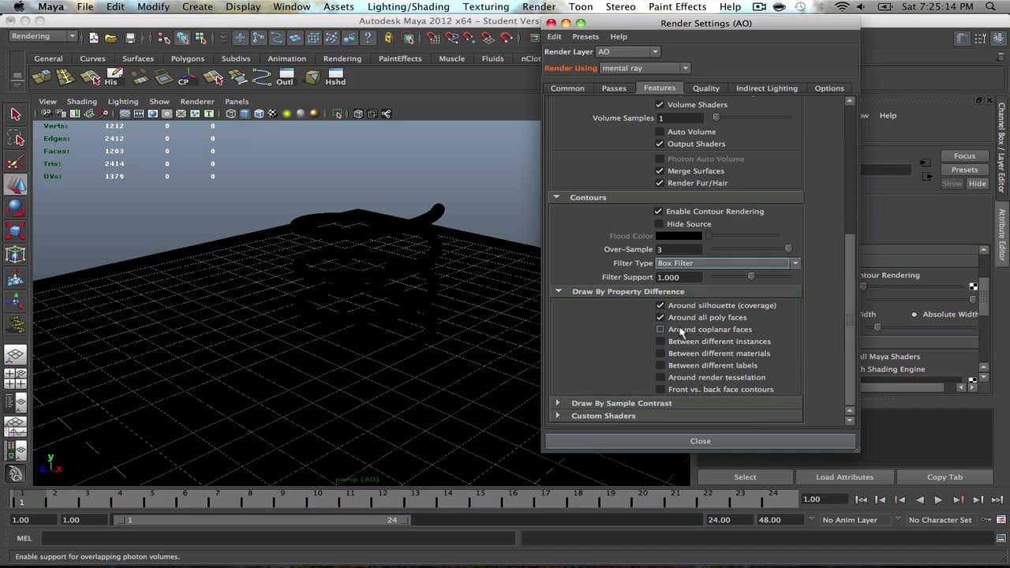
pyautogui.click(699, 442)
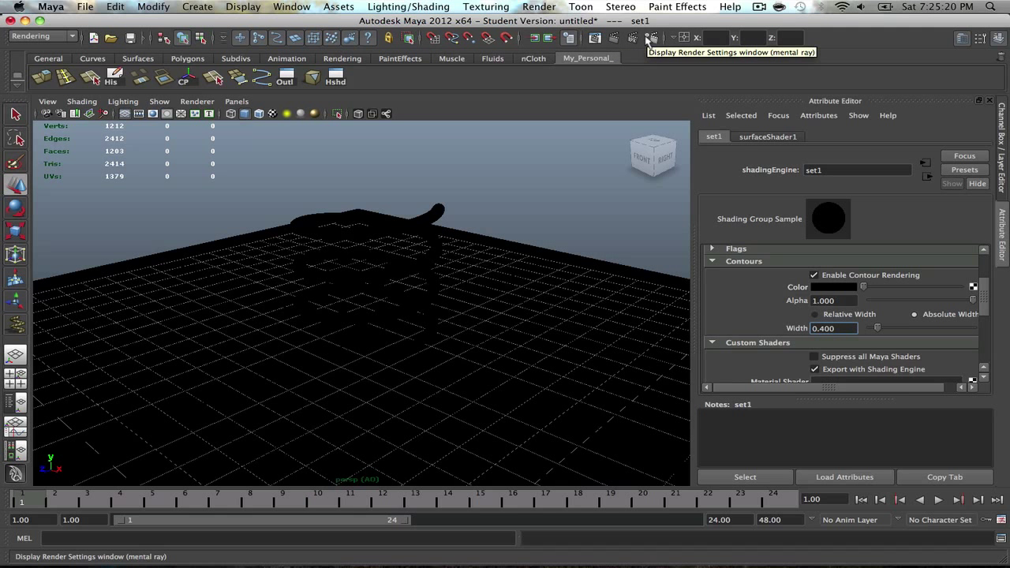
# Choose the HD 720 image size preset (1280 x 720) in Render Settings' Common tab
pyautogui.click(648, 40)
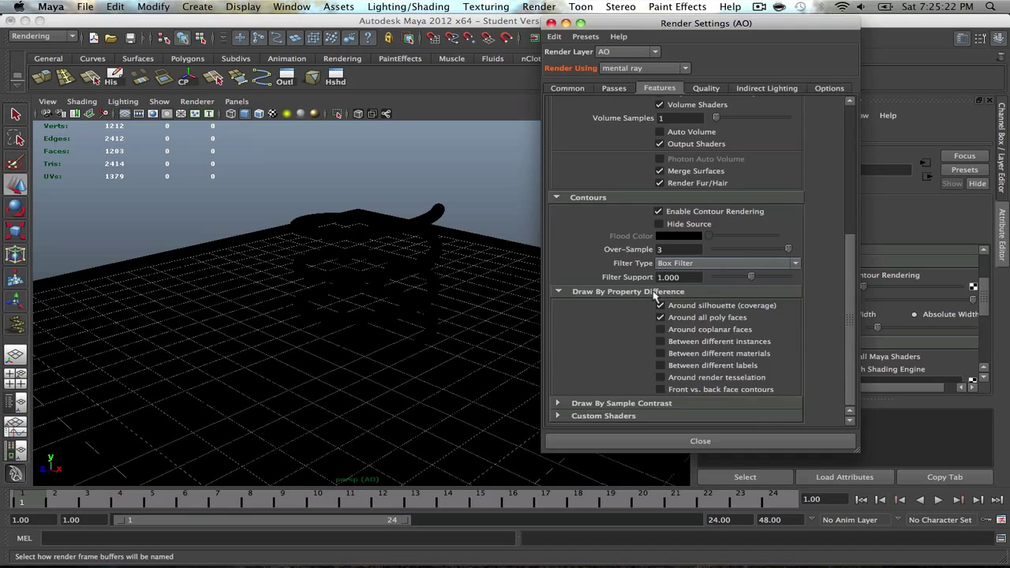
pyautogui.scroll(-5, 652, 284)
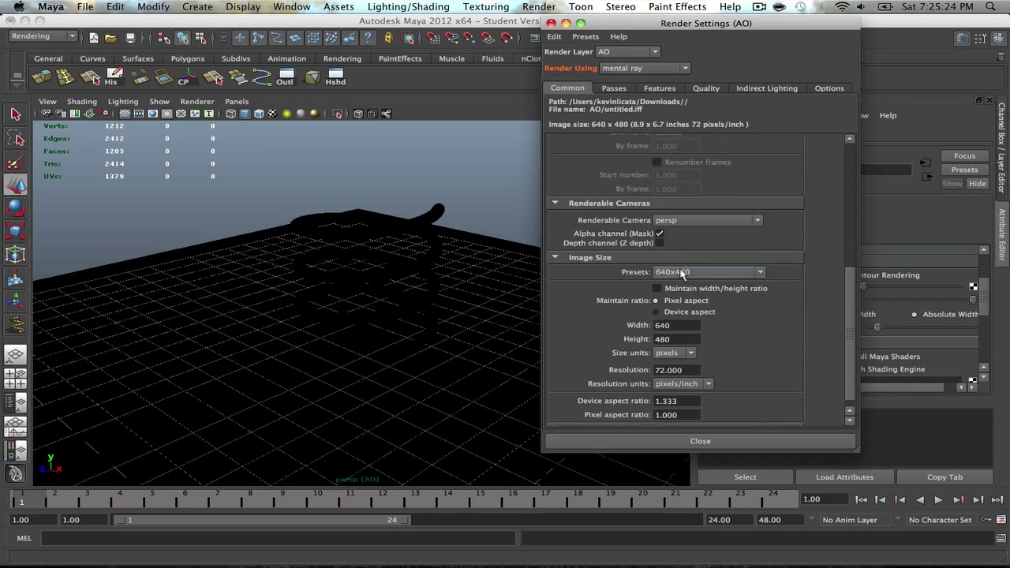
pyautogui.click(670, 273)
pyautogui.scroll(-2, 684, 347)
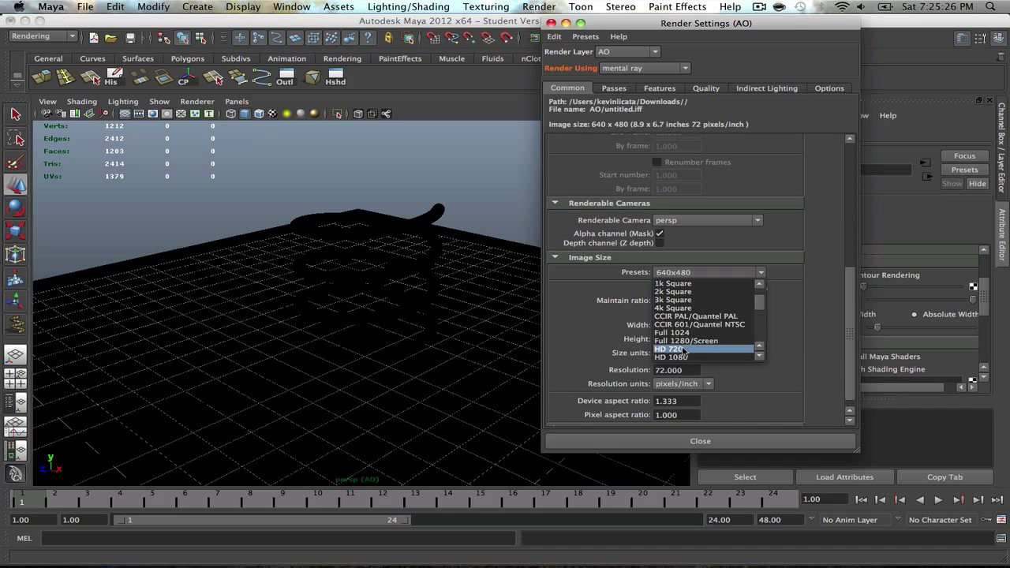
pyautogui.click(677, 357)
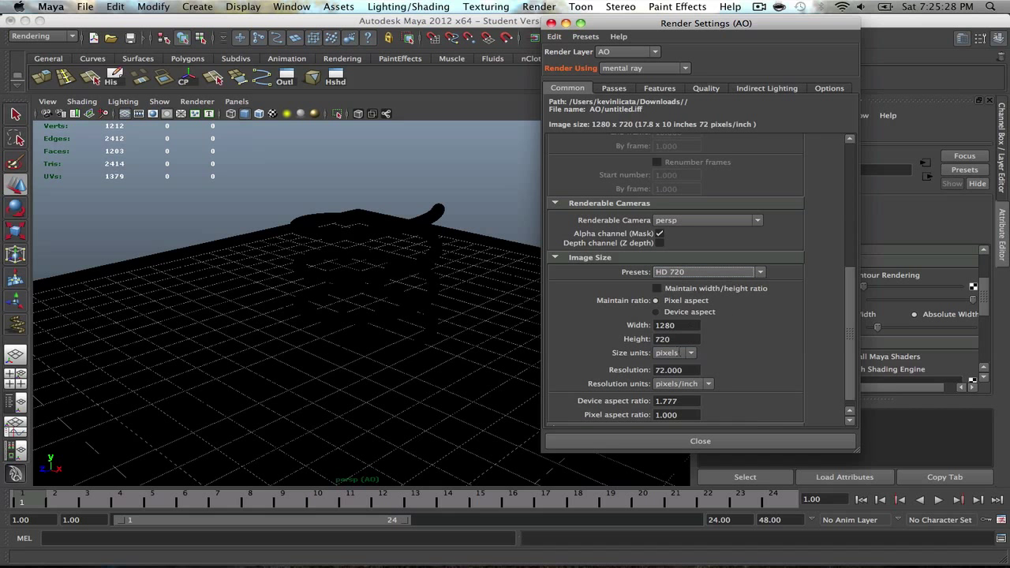
pyautogui.scroll(6, 744, 264)
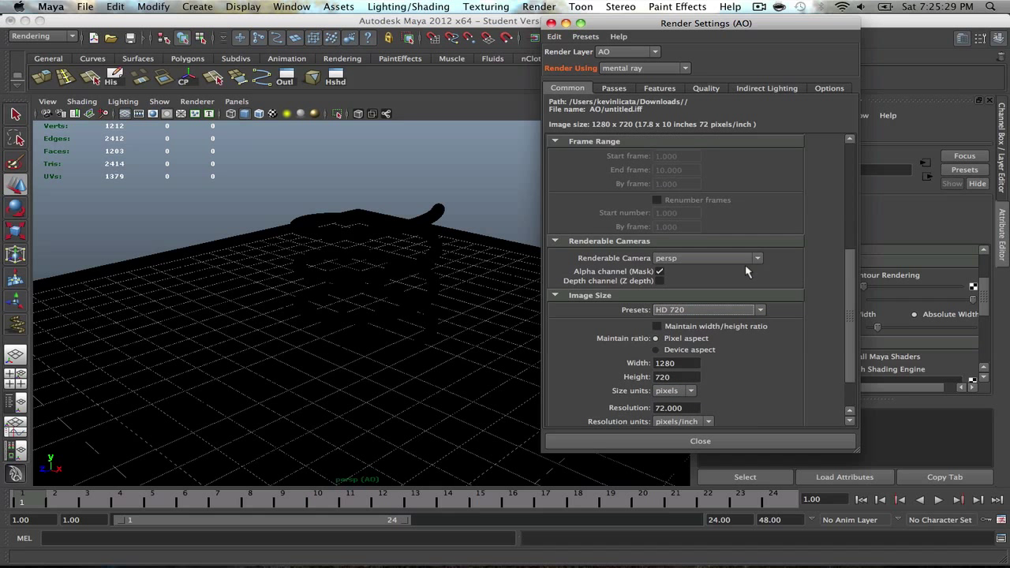
pyautogui.click(757, 441)
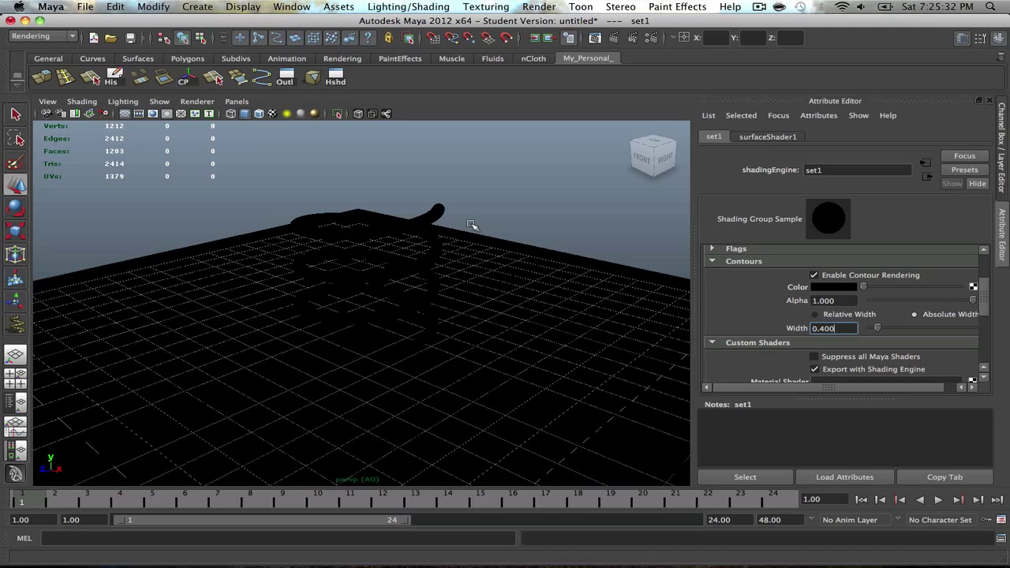
# Render the current AO layer frame with mental ray and move the Render View aside
pyautogui.click(622, 38)
pyautogui.moveTo(582, 30); pyautogui.dragTo(532, 21)
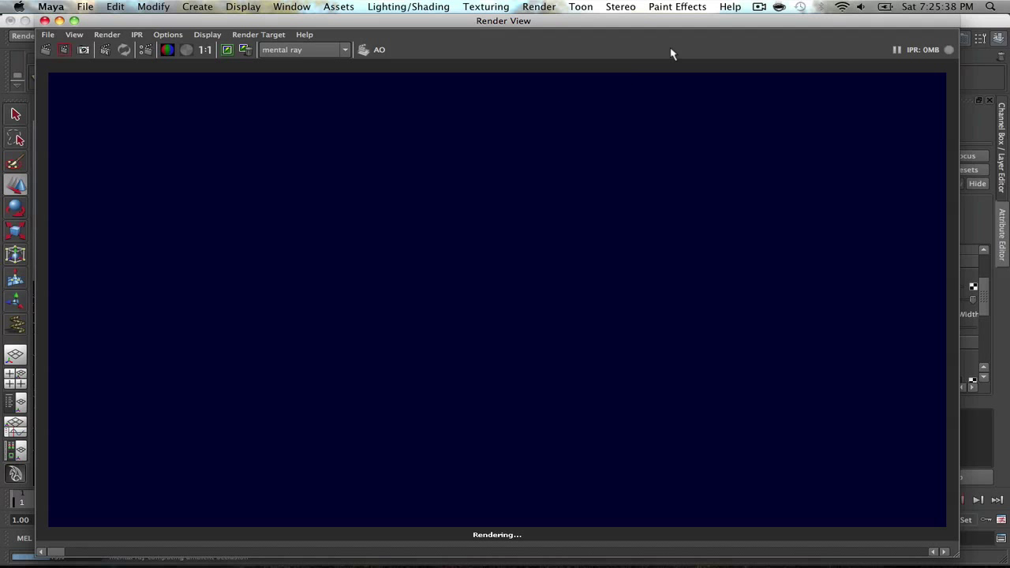